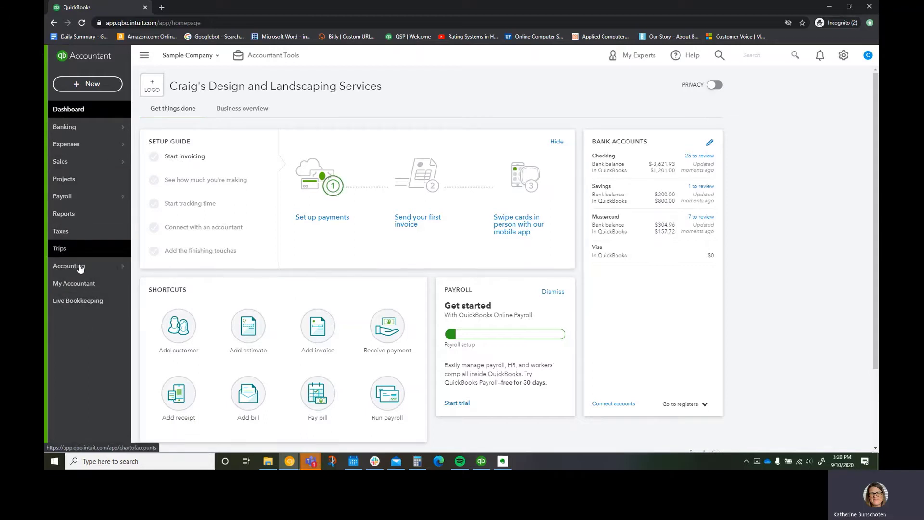
- From the gear menu, go to Account and Settings to show the Company tab
click(80, 83)
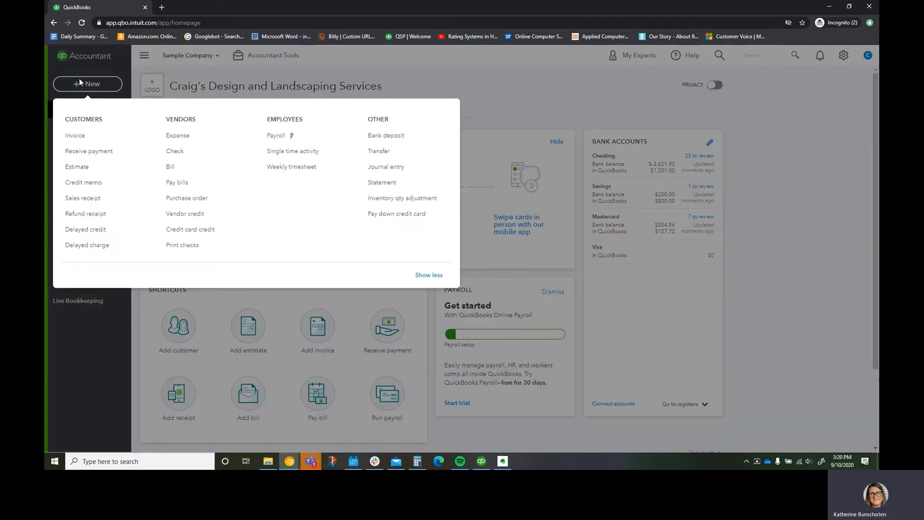
click(80, 81)
click(843, 58)
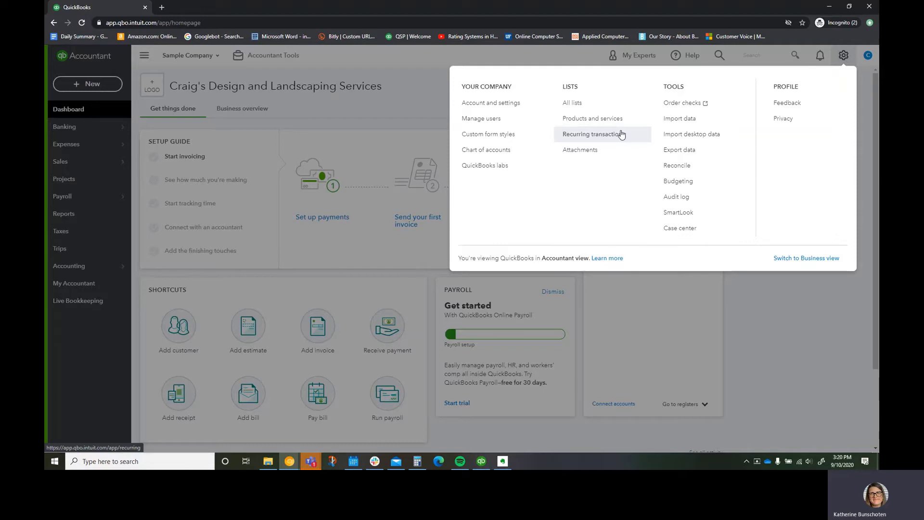
click(513, 109)
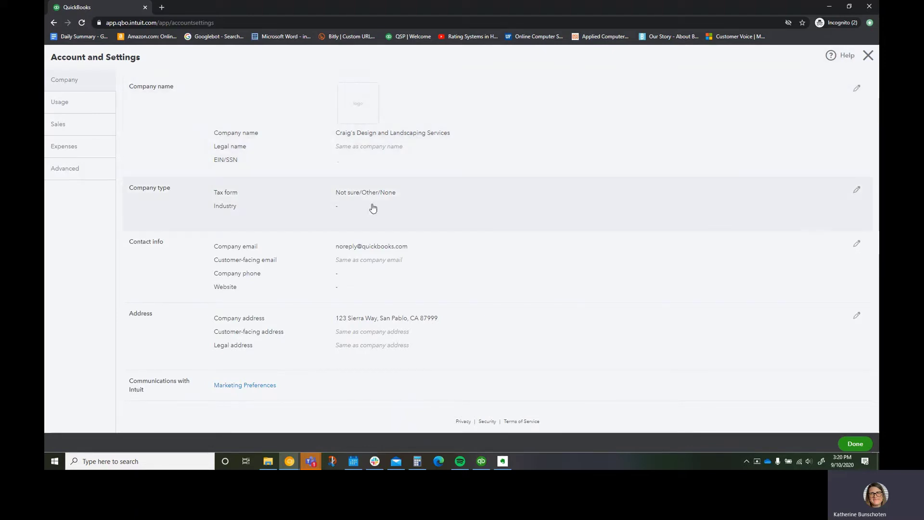
- Switch to the Sales settings and scroll down to the Reminders section
click(67, 127)
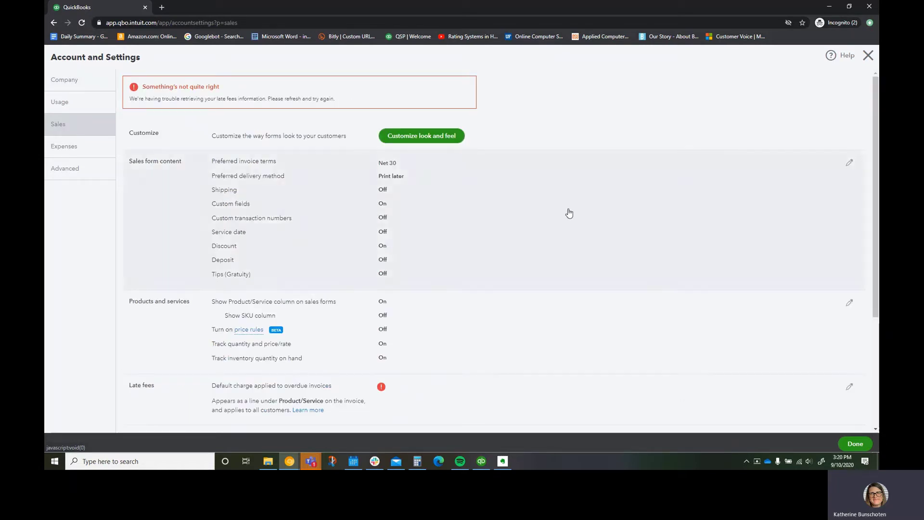
drag(356, 106, 213, 87)
click(247, 89)
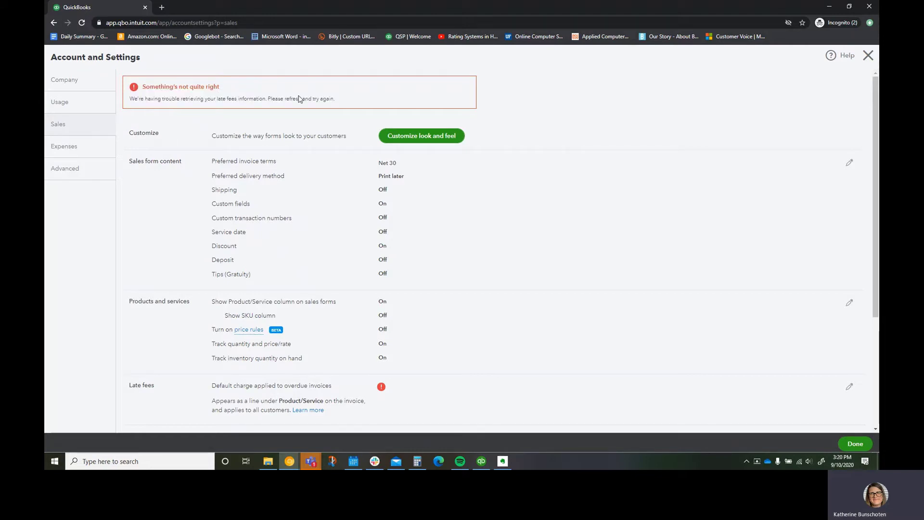
scroll(299, 99, down, 4)
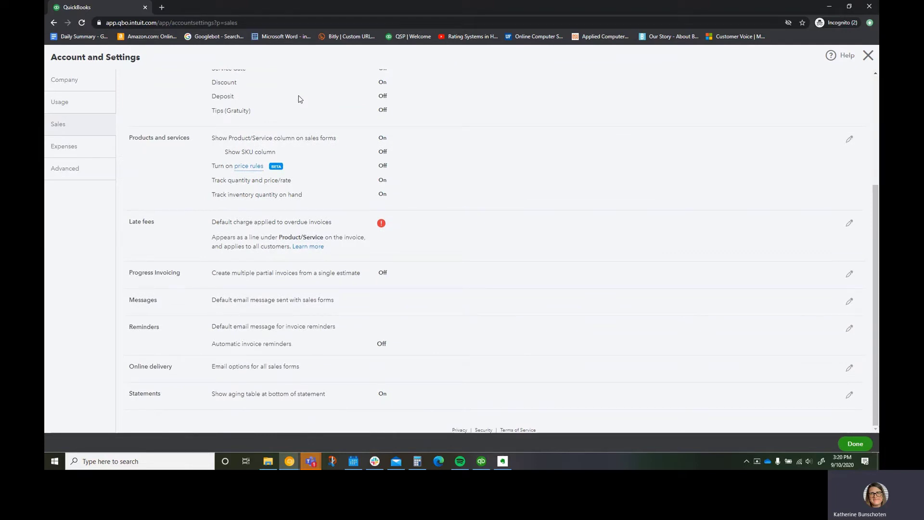
scroll(299, 99, up, 4)
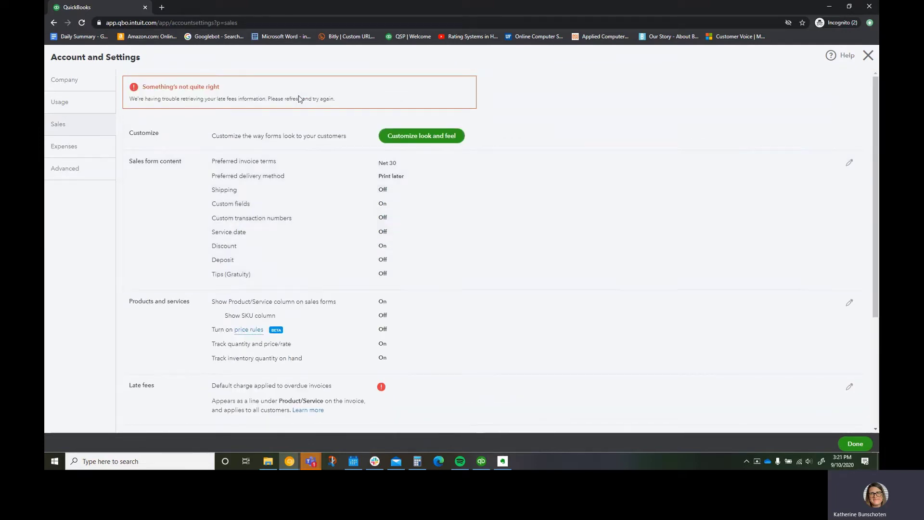
scroll(299, 98, down, 4)
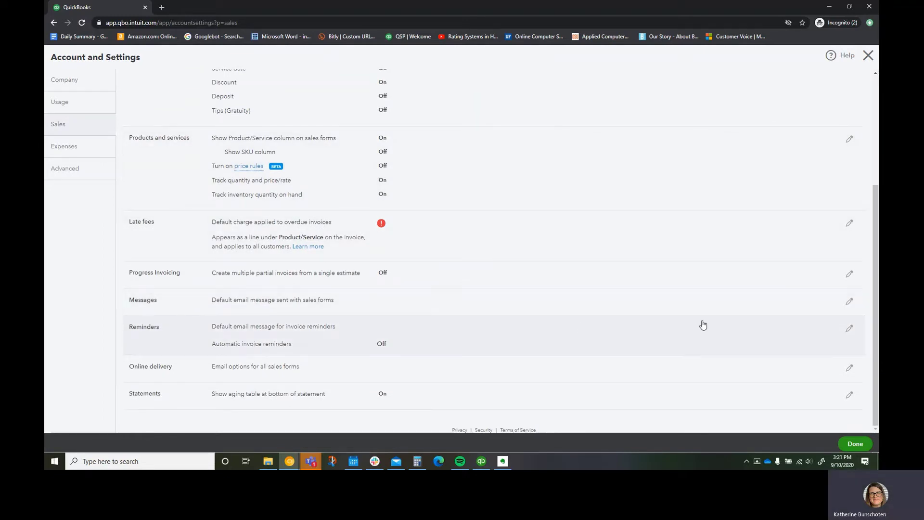
- Edit Reminders, expand the default reminder email, and switch Automatic invoice reminders on
click(850, 331)
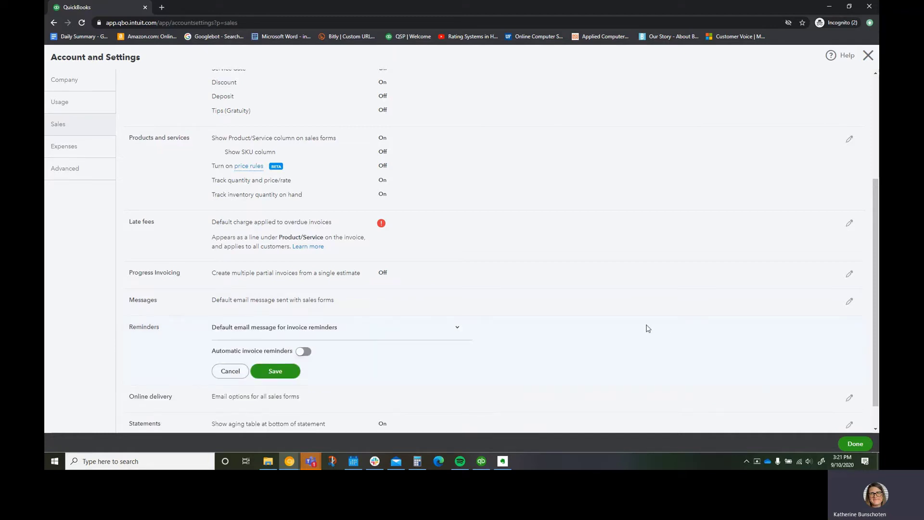
scroll(637, 324, down, 1)
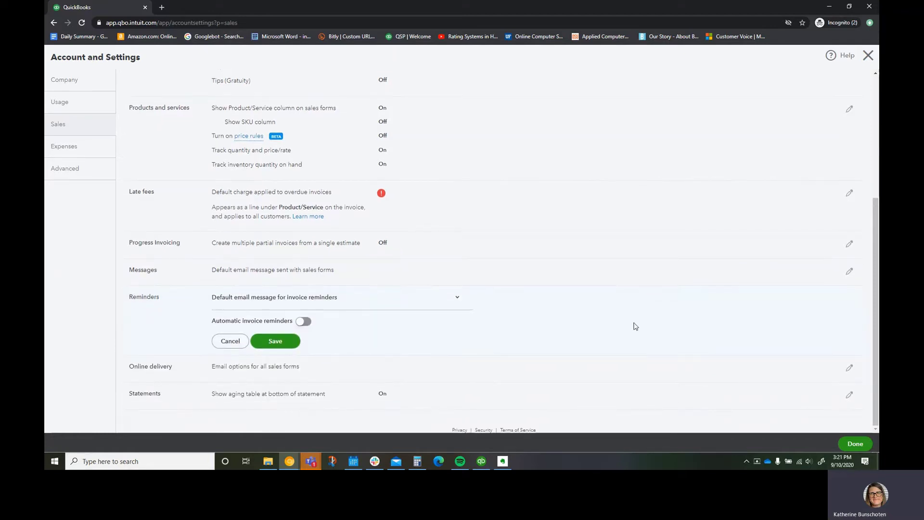
click(458, 298)
scroll(462, 301, down, 3)
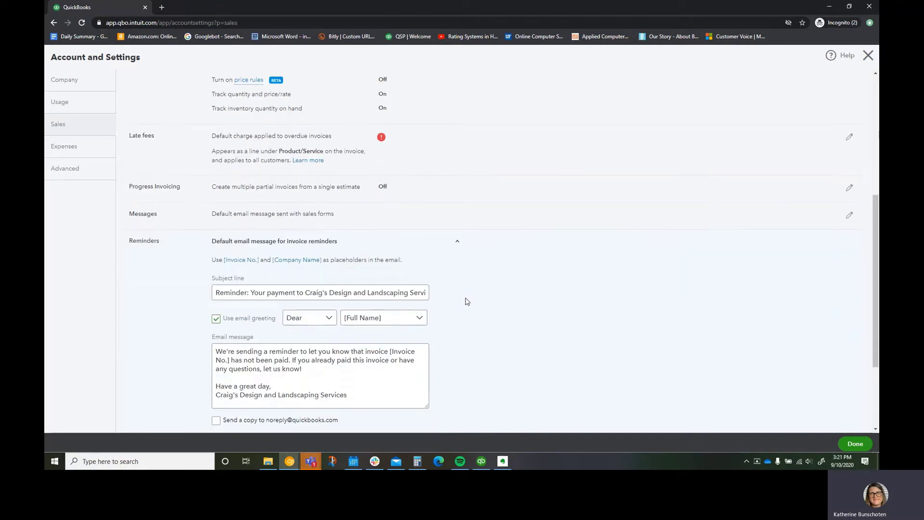
drag(361, 276, 212, 230)
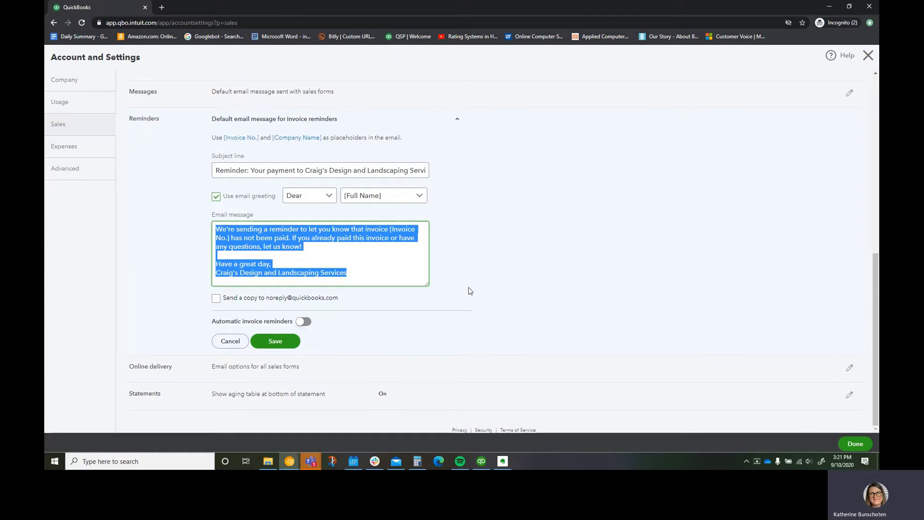
click(304, 322)
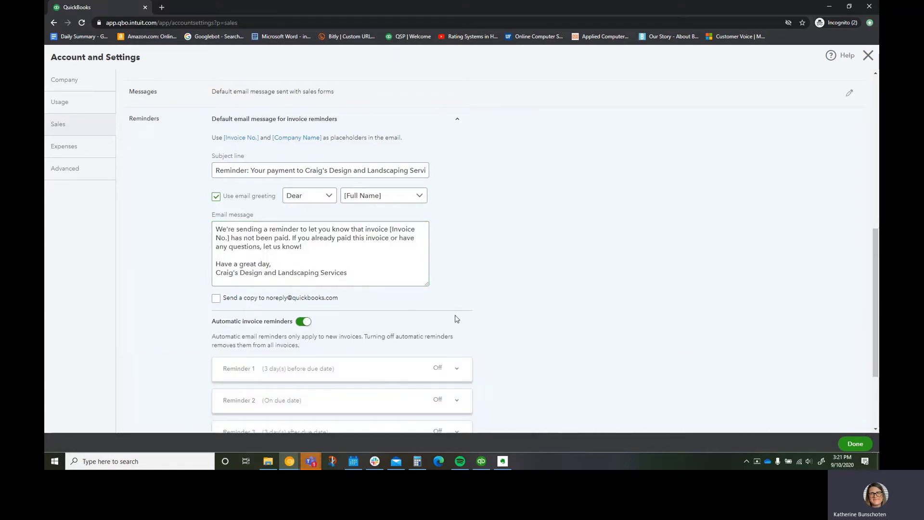
scroll(550, 327, down, 3)
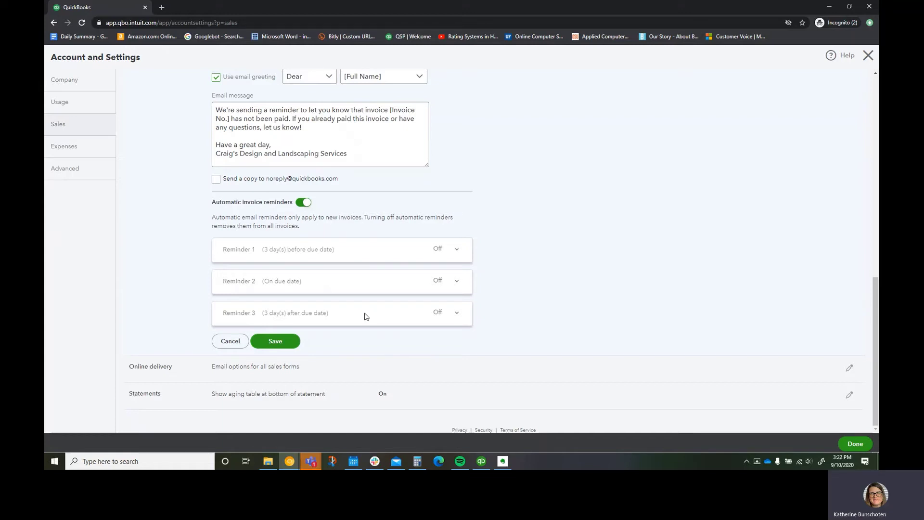
- Turn Reminder 1 on, timed 3 days Before the due date
click(353, 253)
scroll(460, 270, up, 2)
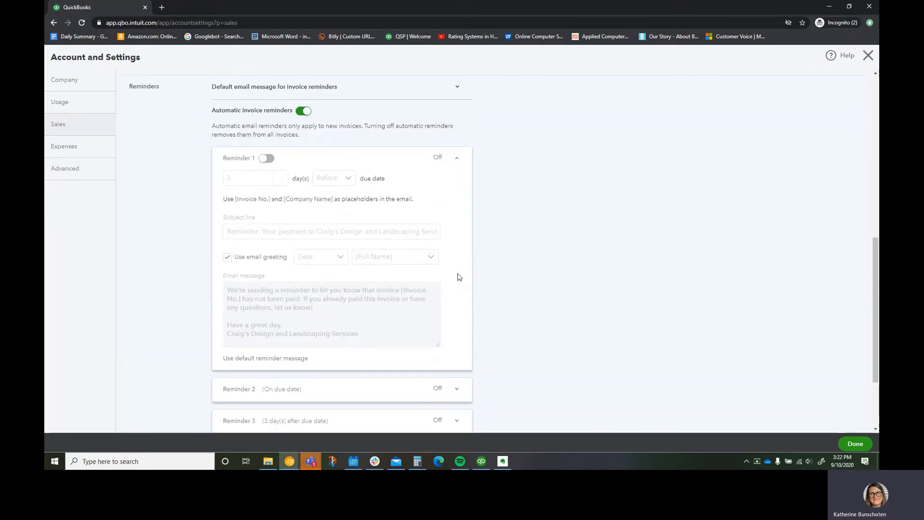
click(268, 159)
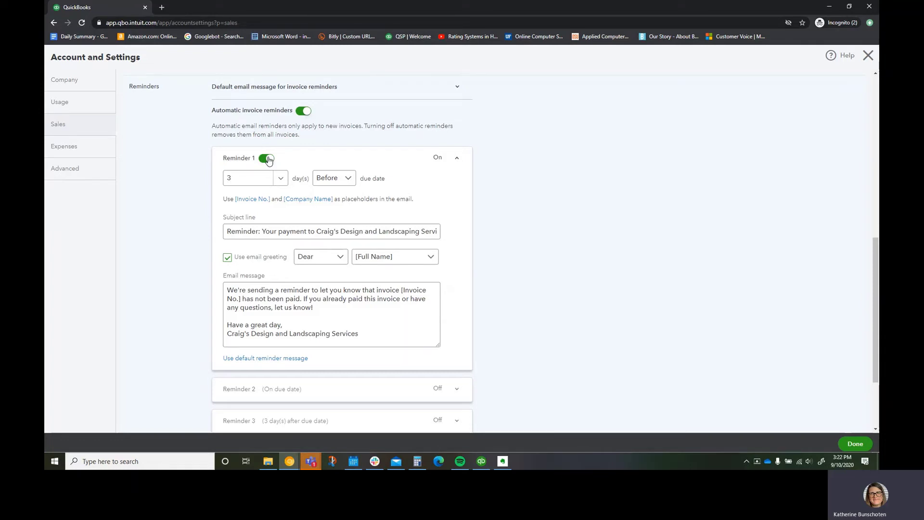
click(325, 183)
click(325, 181)
click(280, 179)
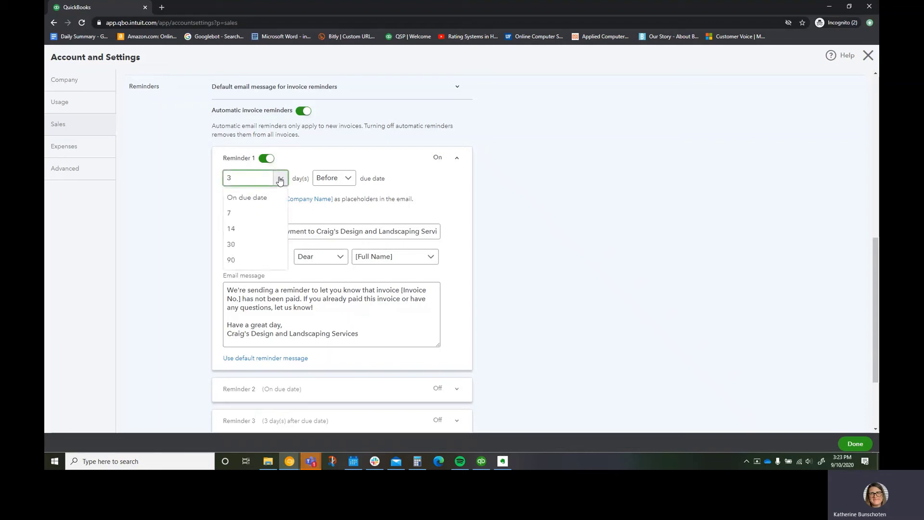
click(280, 179)
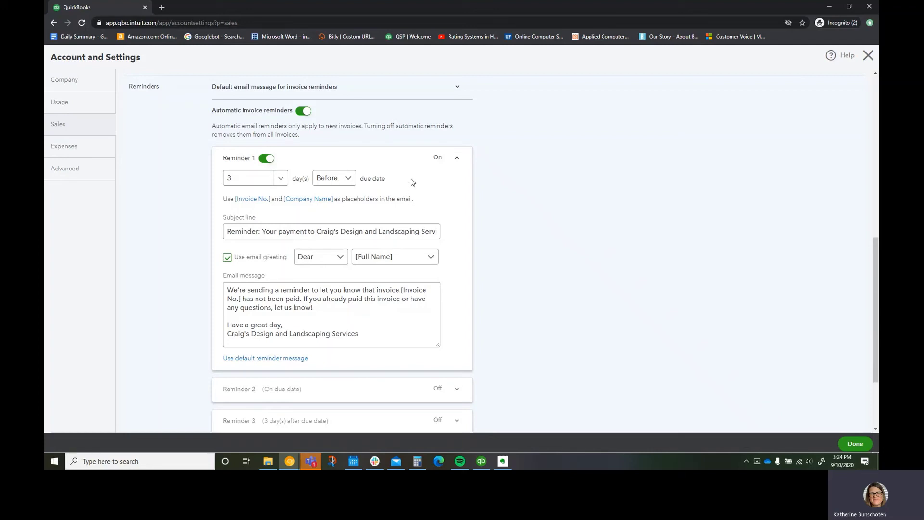
scroll(412, 182, down, 1)
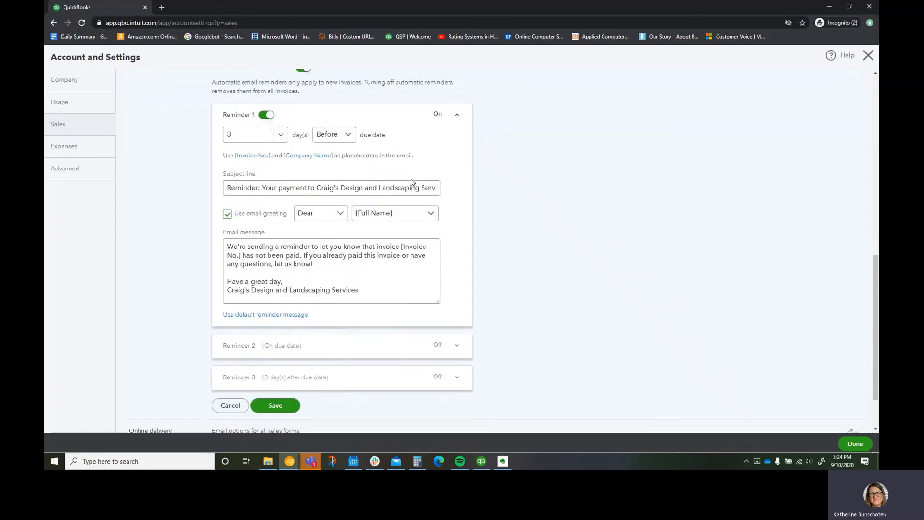
drag(385, 261, 228, 241)
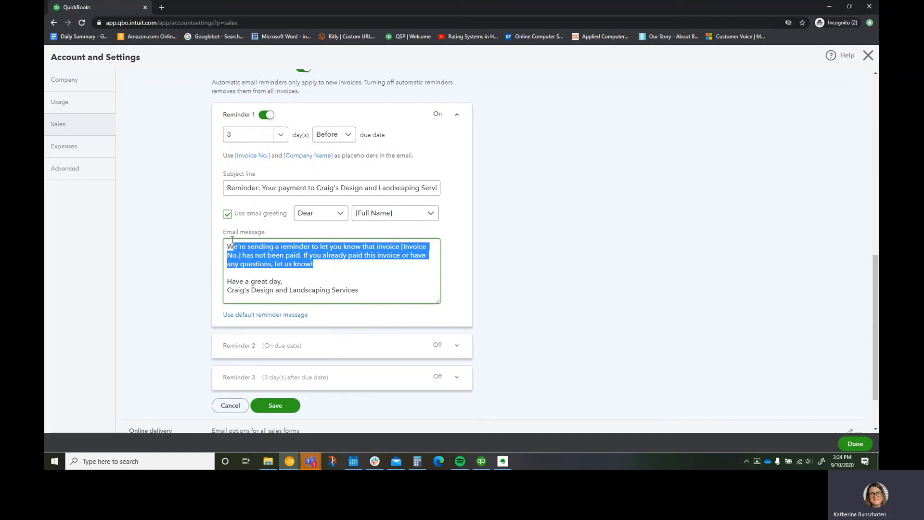
click(352, 284)
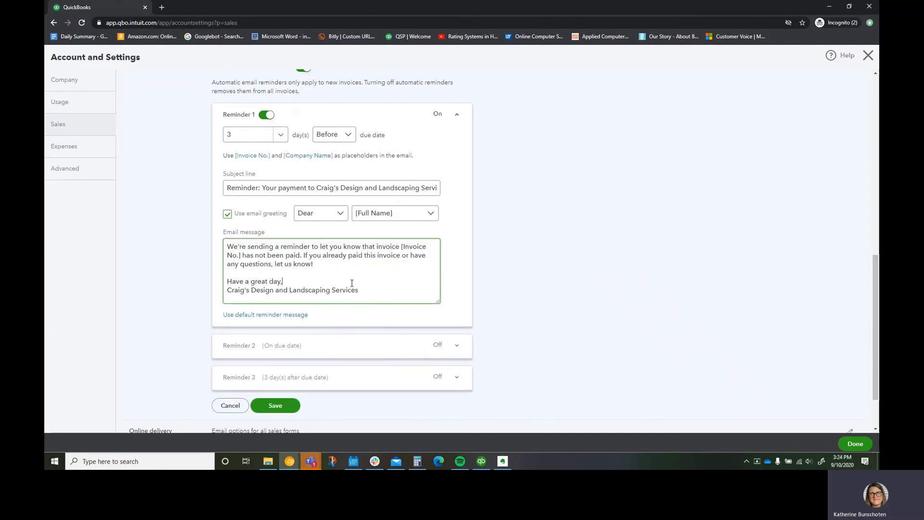
scroll(353, 285, down, 2)
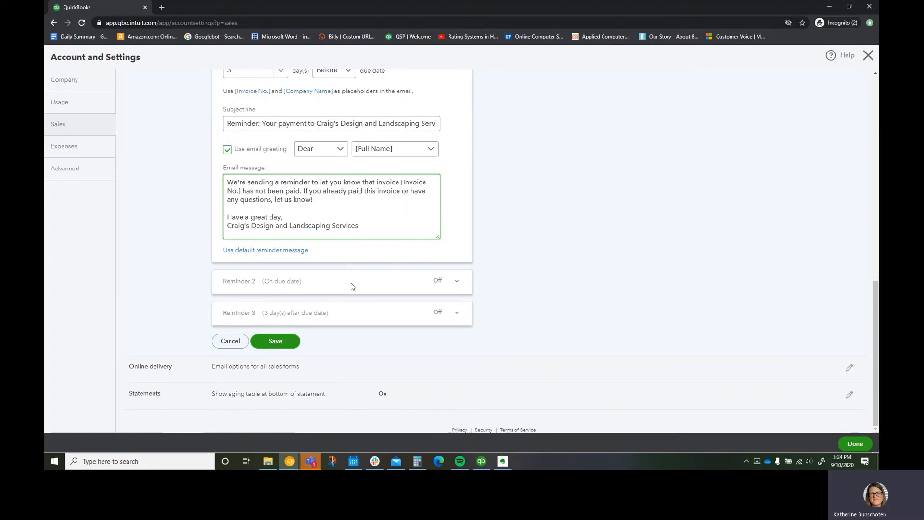
- Turn Reminder 2 on, set to send On due date
click(352, 286)
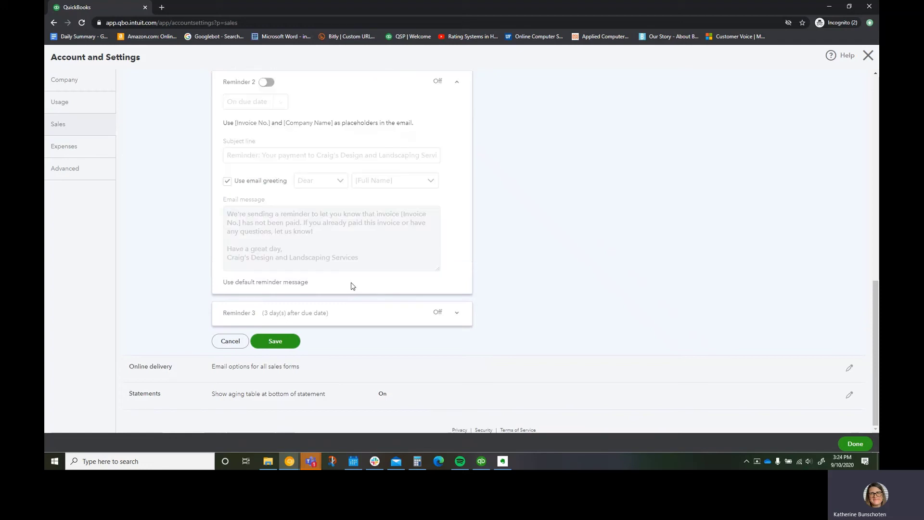
click(266, 82)
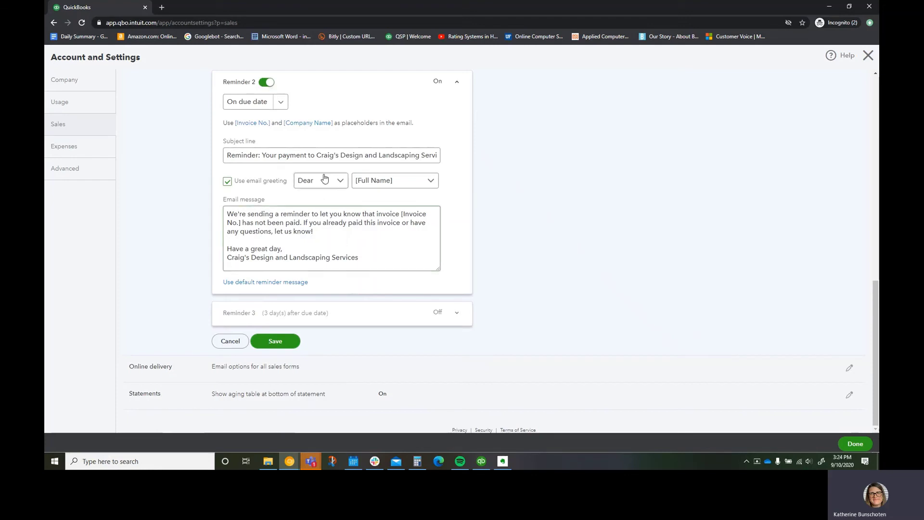
scroll(337, 190, up, 2)
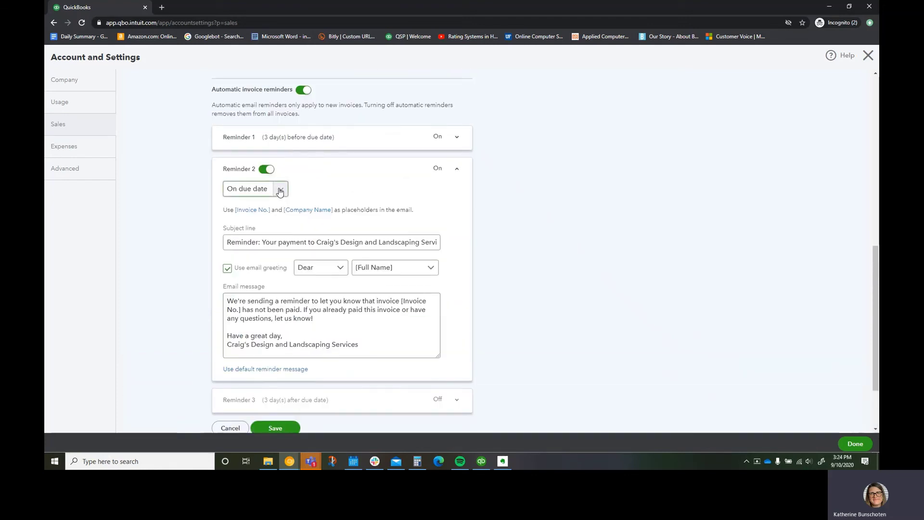
click(280, 190)
click(280, 189)
scroll(360, 267, down, 1)
scroll(360, 267, down, 2)
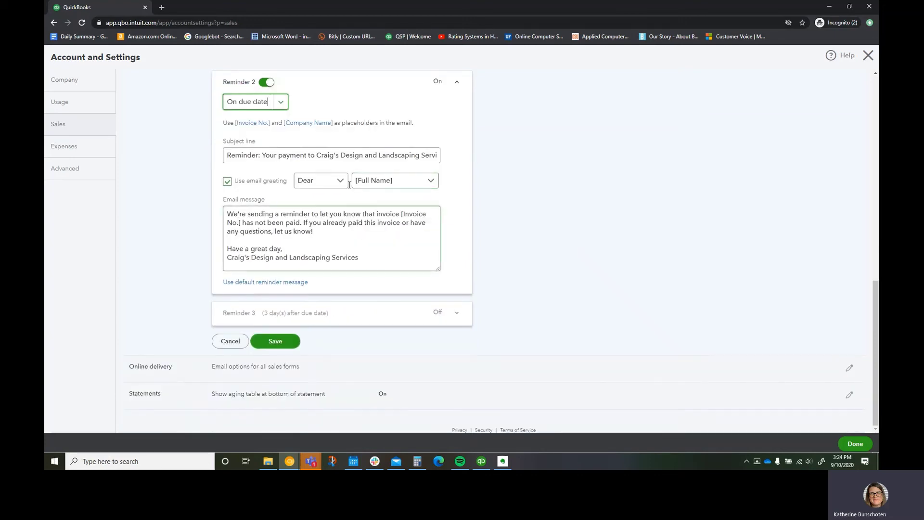
- Review Reminder 2's email message and subject, then check Reminder 1's settings
drag(366, 258, 214, 209)
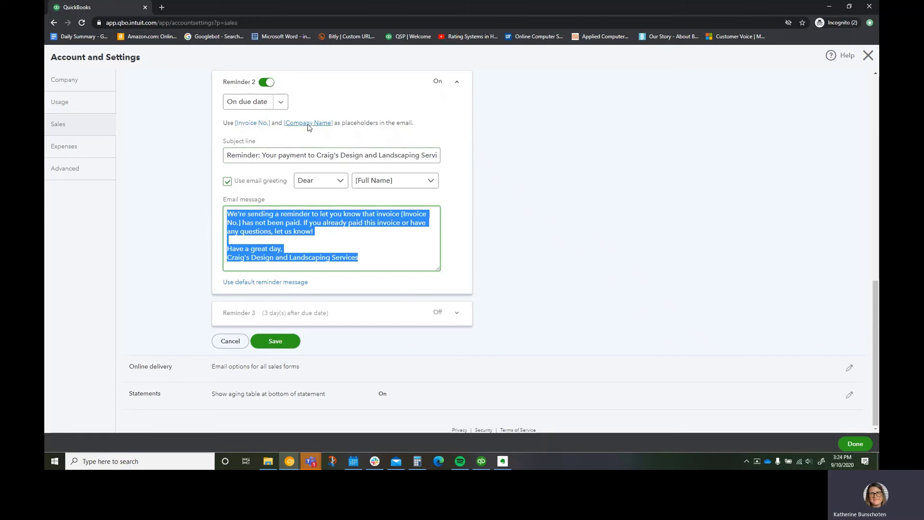
drag(265, 155, 341, 153)
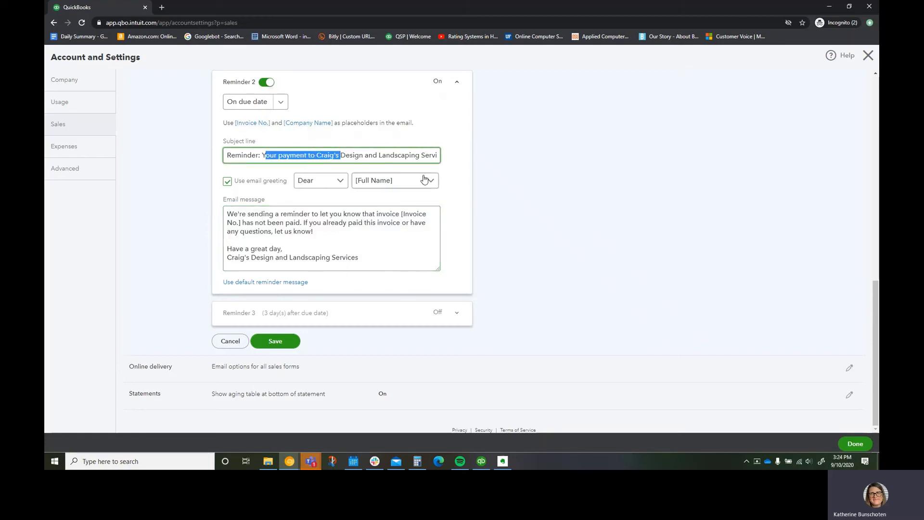
scroll(337, 183, up, 3)
click(326, 185)
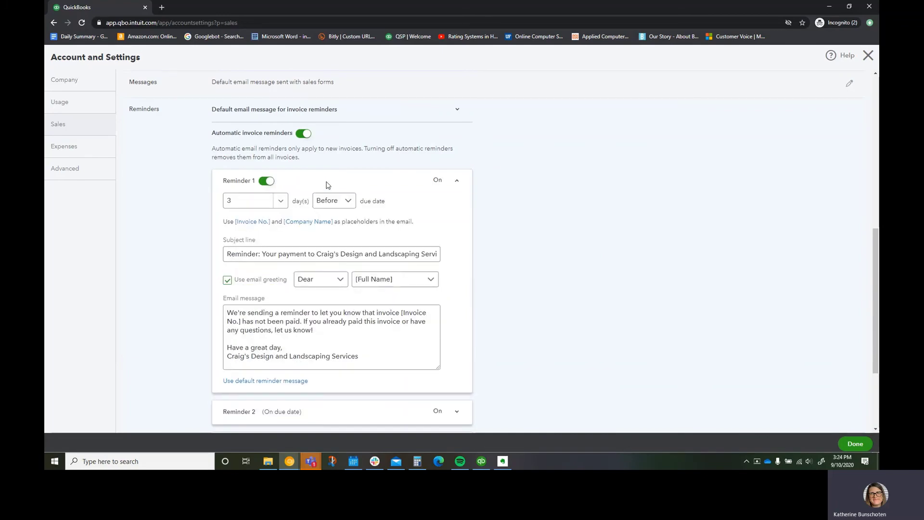
scroll(378, 299, up, 1)
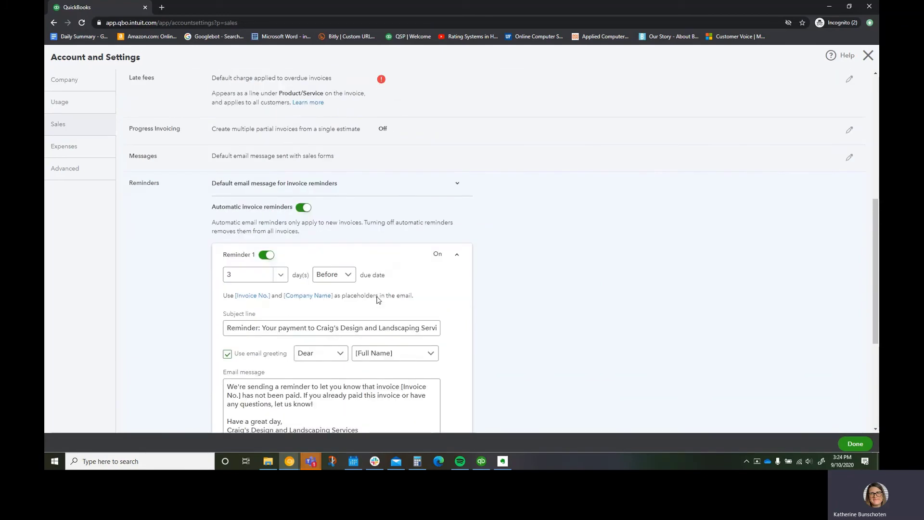
scroll(378, 299, down, 4)
- Turn Reminder 3 on and set it to 14 days after the due date
click(369, 313)
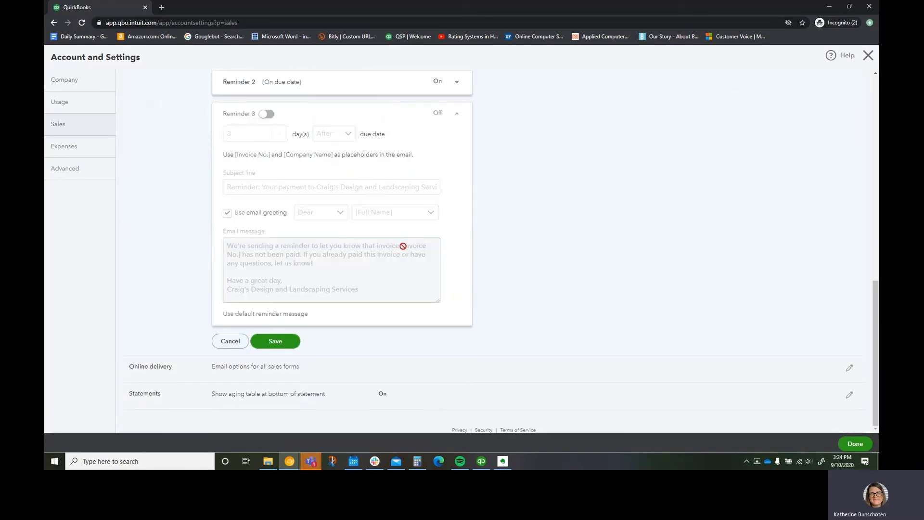
click(265, 115)
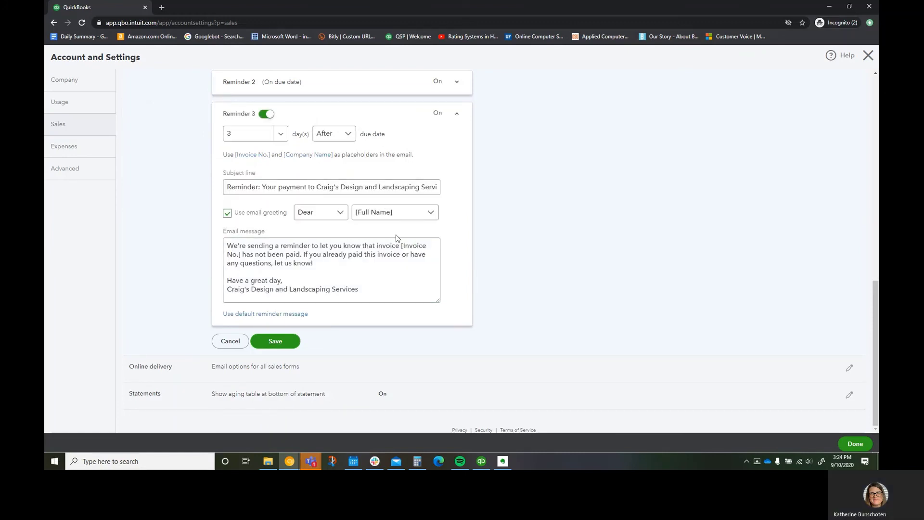
click(256, 139)
click(256, 141)
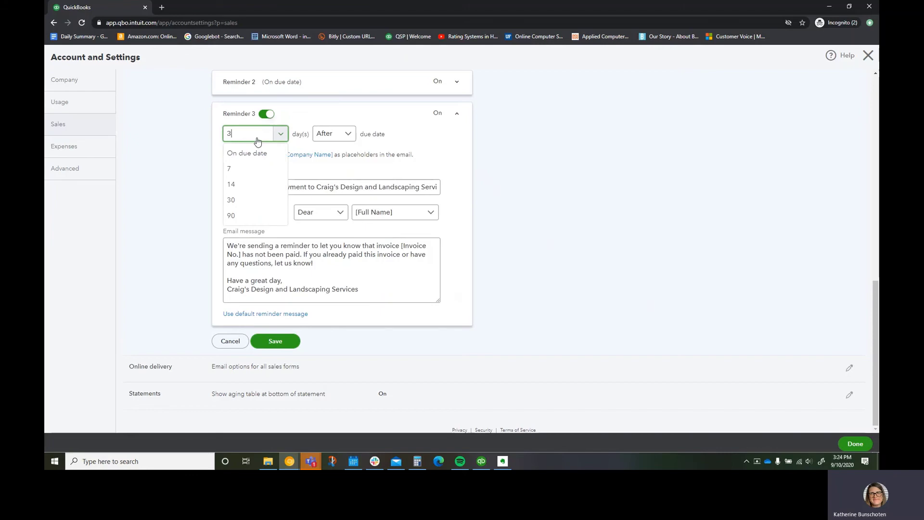
click(250, 185)
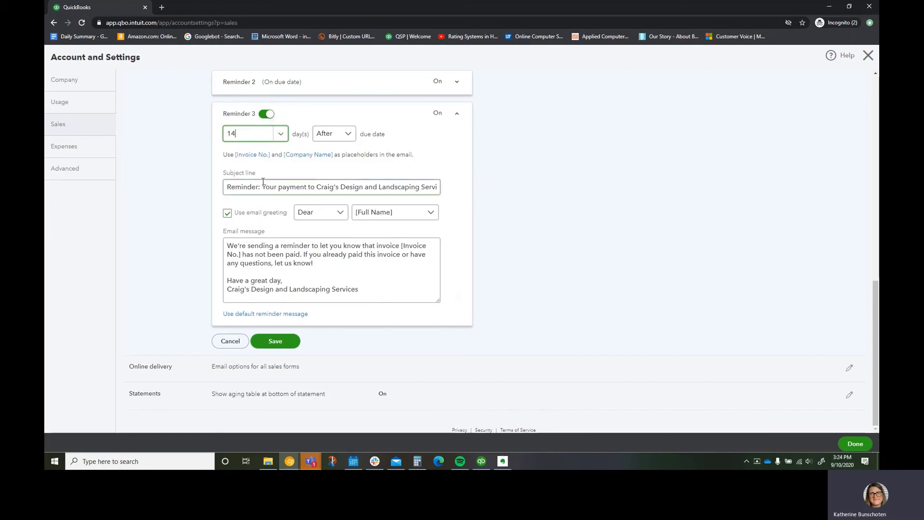
scroll(385, 231, up, 4)
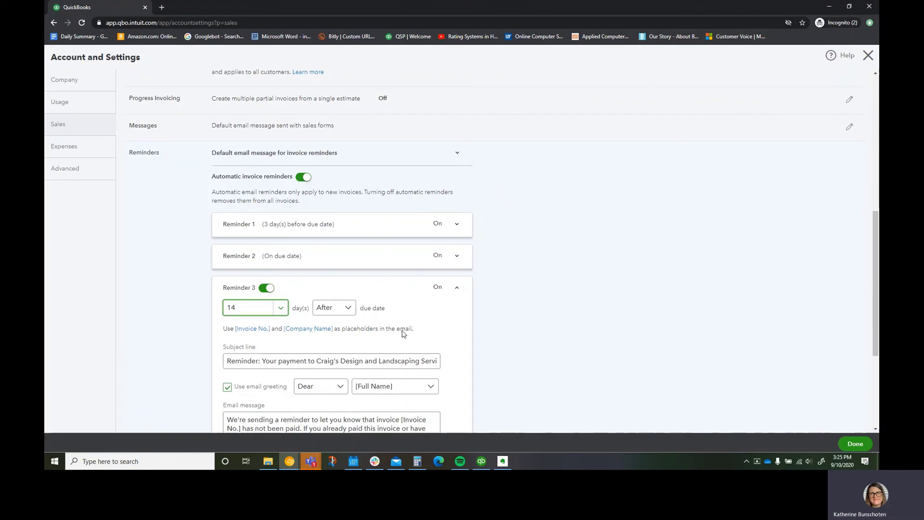
scroll(412, 327, down, 3)
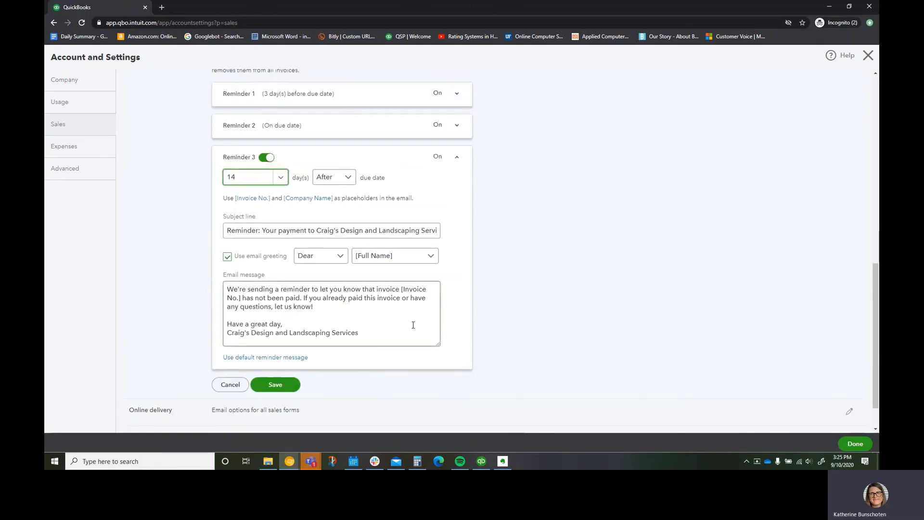
- Review Reminder 3's email message
drag(385, 332, 223, 290)
click(318, 303)
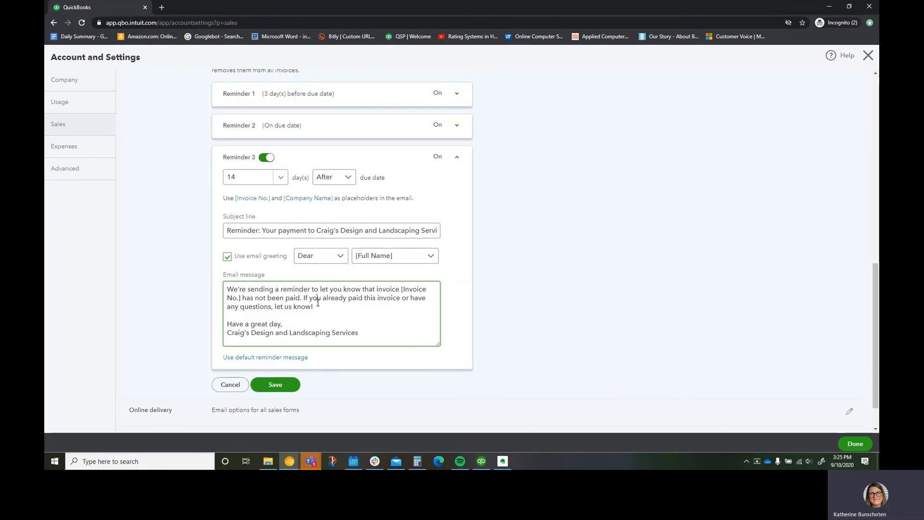
scroll(324, 269, up, 3)
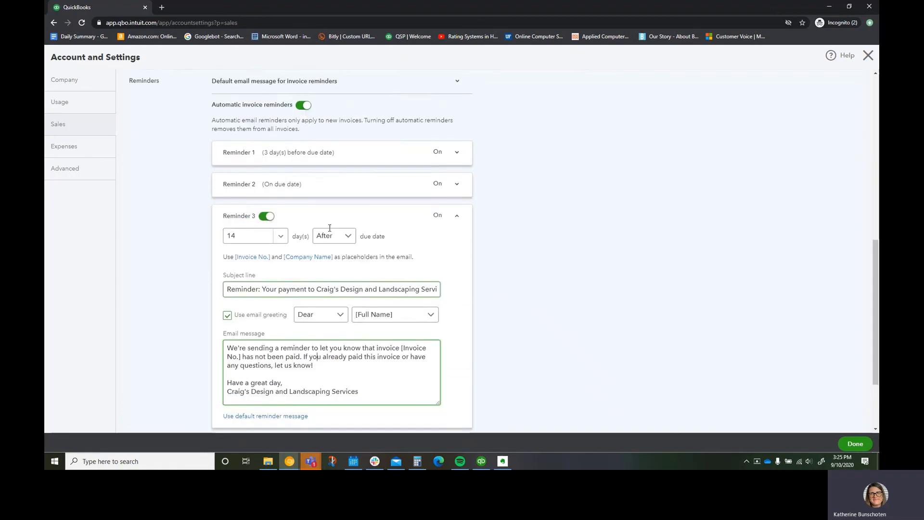
scroll(330, 231, down, 4)
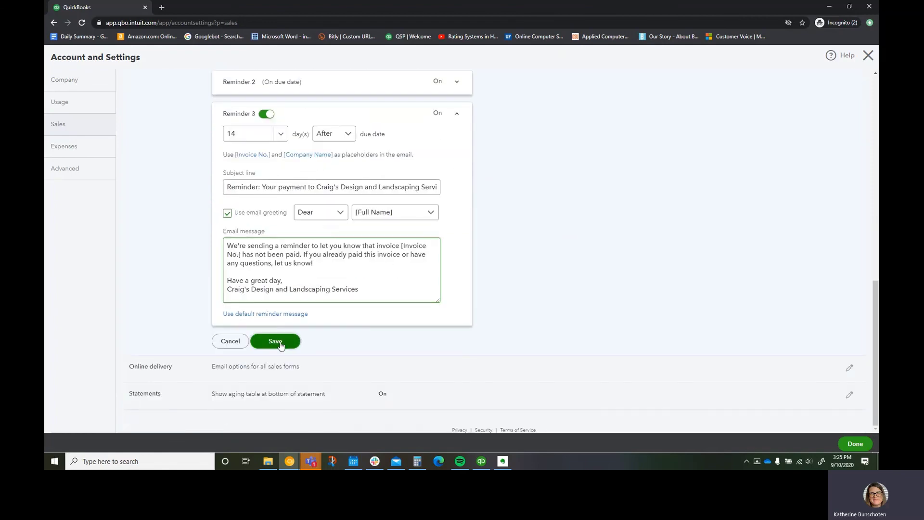
- Save the three reminder settings and close Account and Settings with Done
click(274, 342)
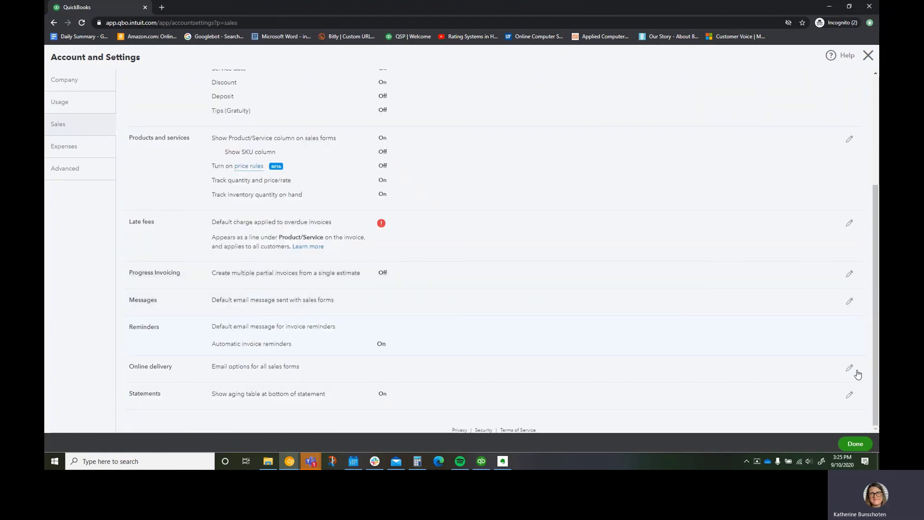
click(850, 444)
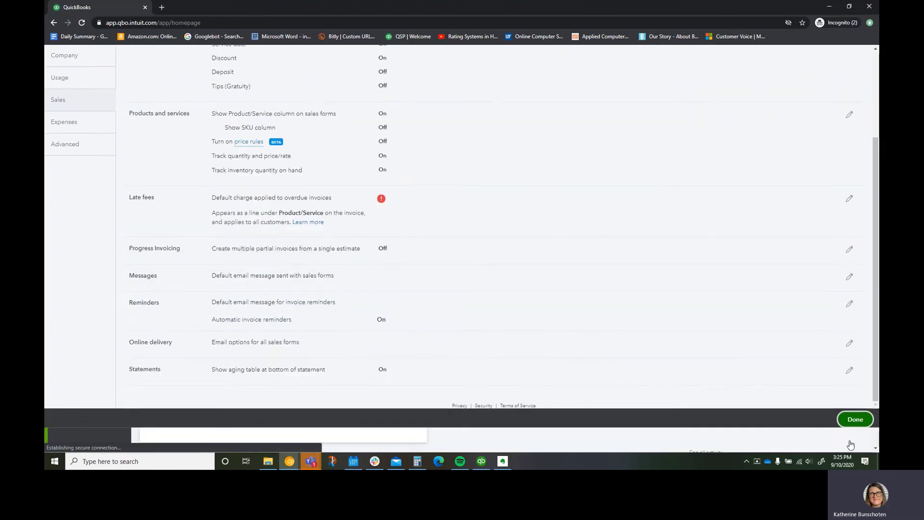